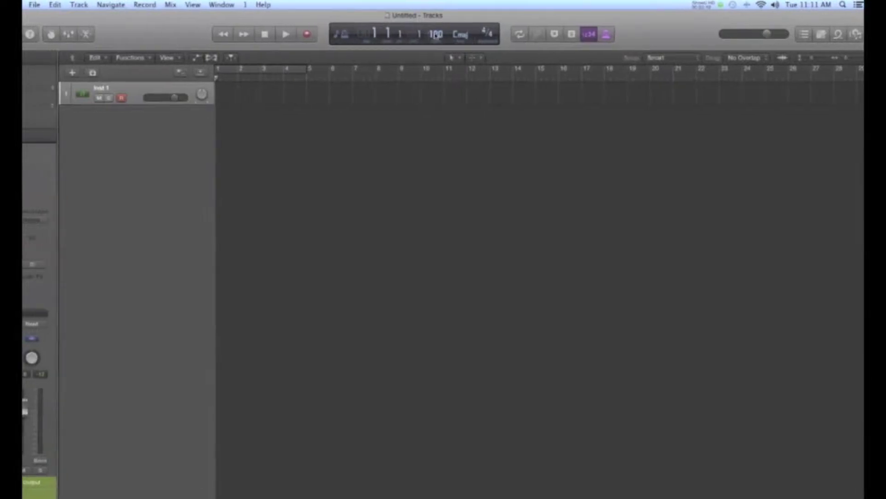
# Set the project tempo to 100 BPM.
pyautogui.doubleClick(440, 39)
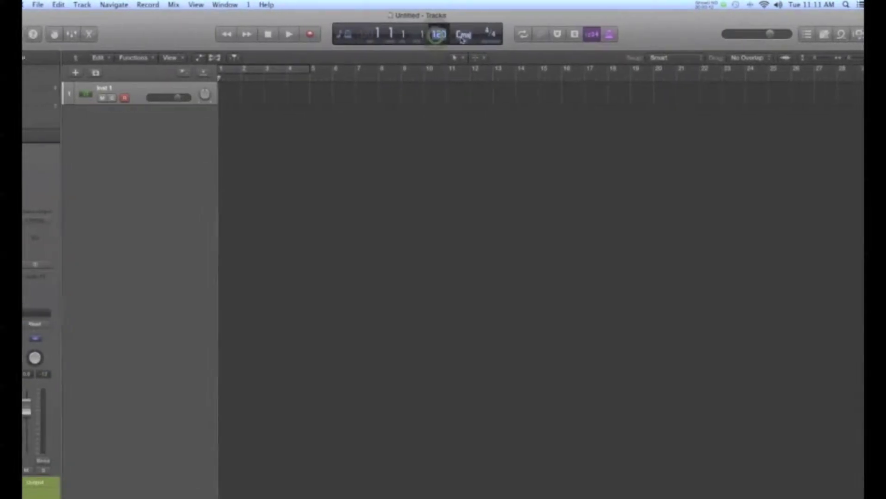
pyautogui.write('100')
pyautogui.press('Return')
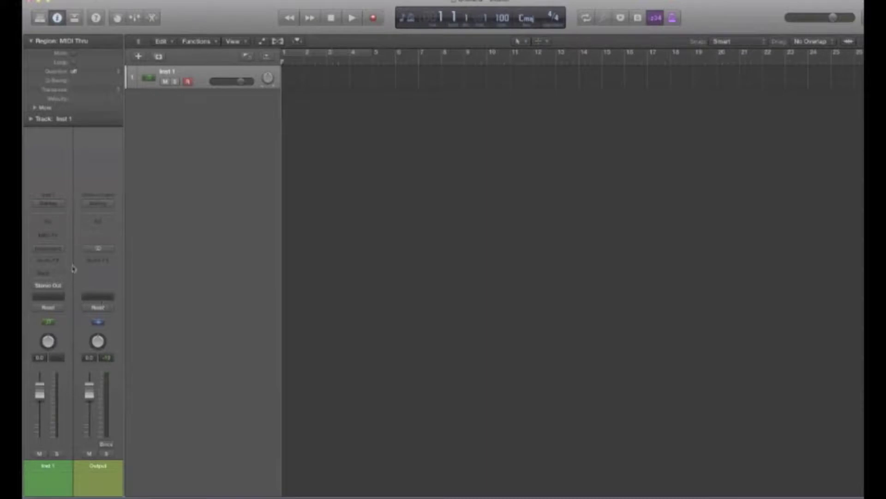
# Load the ES P (Polyphonic Synth) instrument on the Inst 1 track and move its window clear of the channel strips.
pyautogui.click(55, 251)
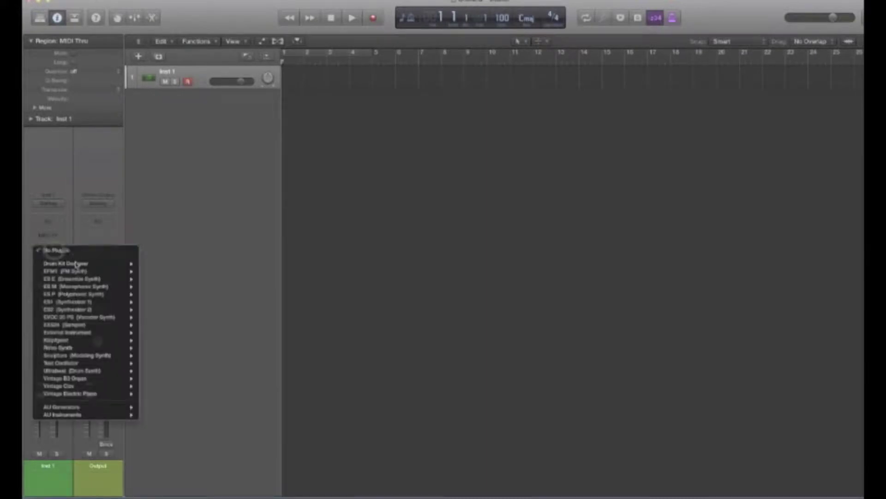
pyautogui.moveTo(79, 294)
pyautogui.click(156, 294)
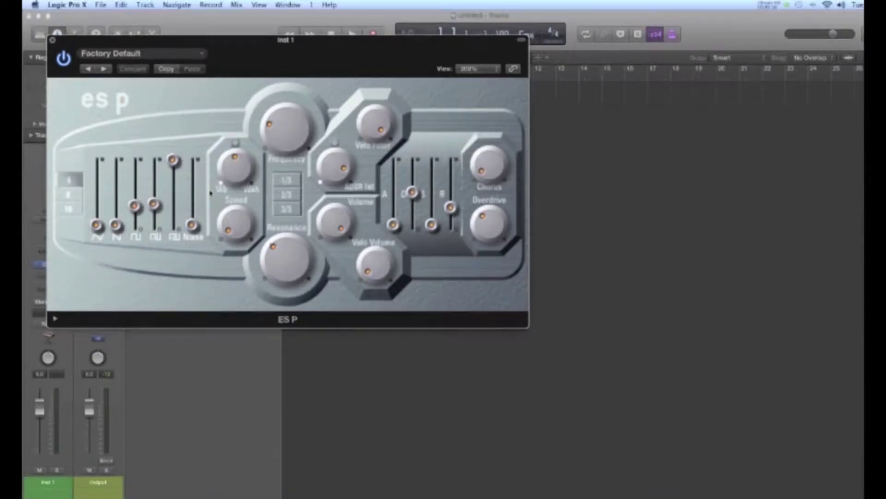
pyautogui.moveTo(272, 63); pyautogui.dragTo(461, 70)
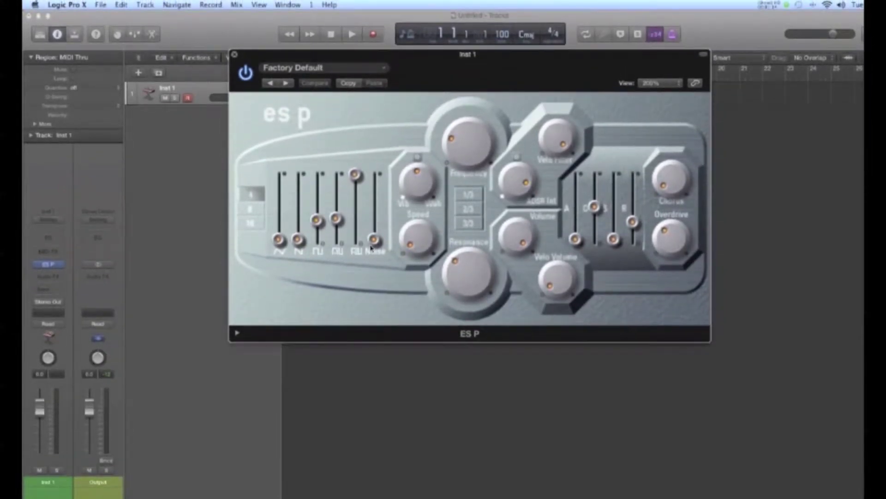
# Lower all ES P waveform levels to minimum and raise the Noise level to about three quarters.
pyautogui.moveTo(317, 221); pyautogui.dragTo(336, 240)
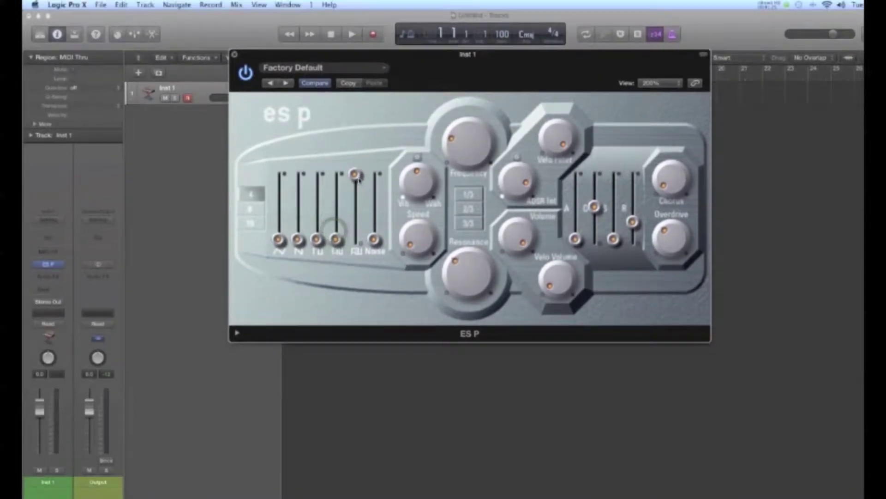
pyautogui.moveTo(355, 158); pyautogui.dragTo(376, 194)
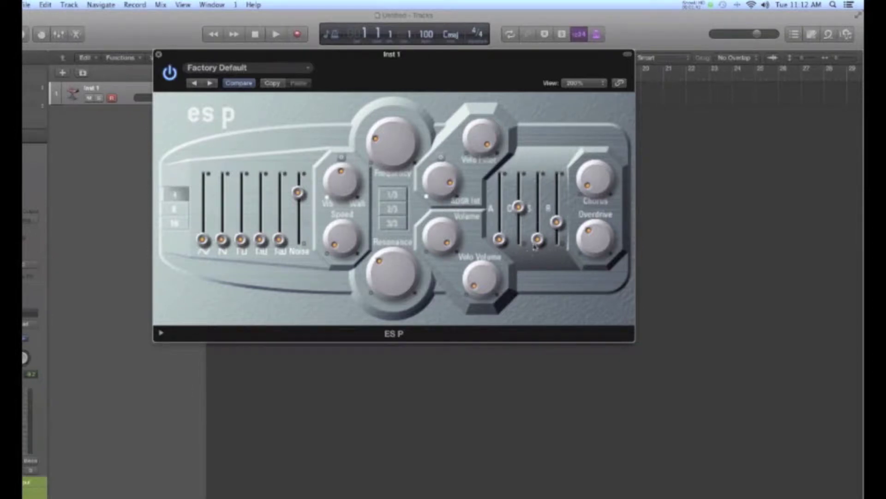
# Raise the ES P decay, sustain and release to roughly two thirds to three quarters, and turn the filter Frequency down to minimum.
pyautogui.moveTo(541, 242); pyautogui.dragTo(518, 199)
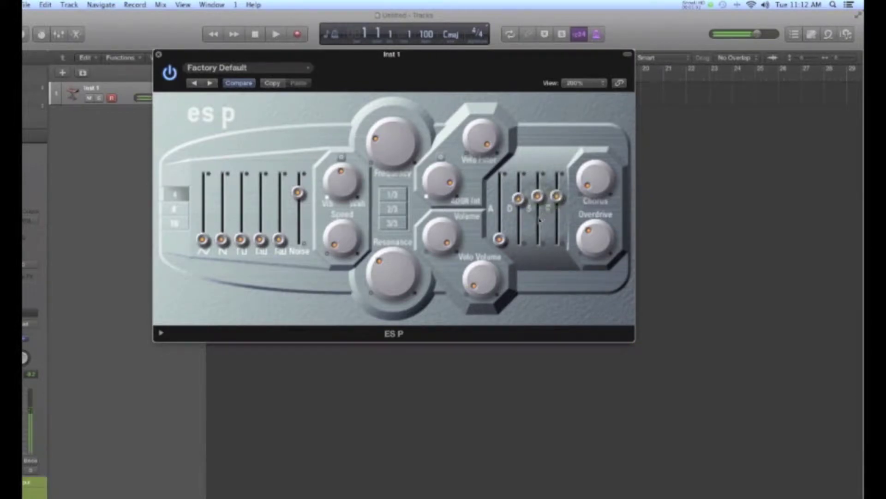
pyautogui.moveTo(519, 201); pyautogui.dragTo(557, 188)
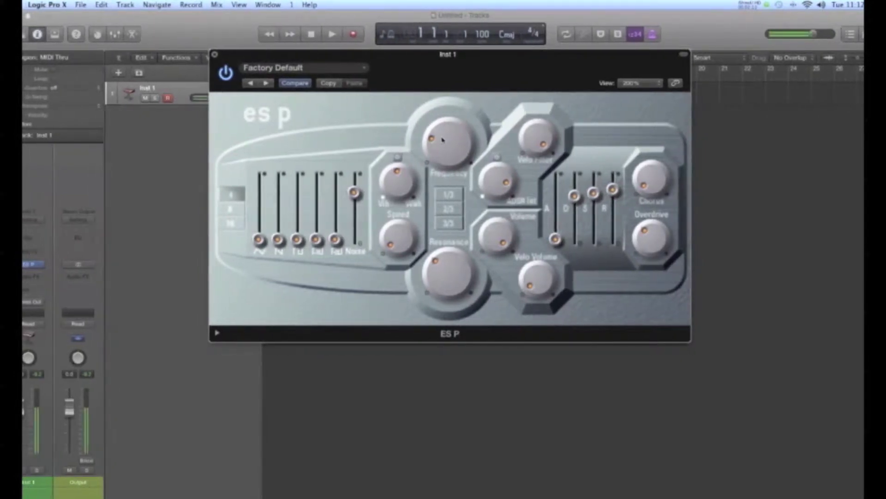
pyautogui.moveTo(441, 140); pyautogui.dragTo(450, 203)
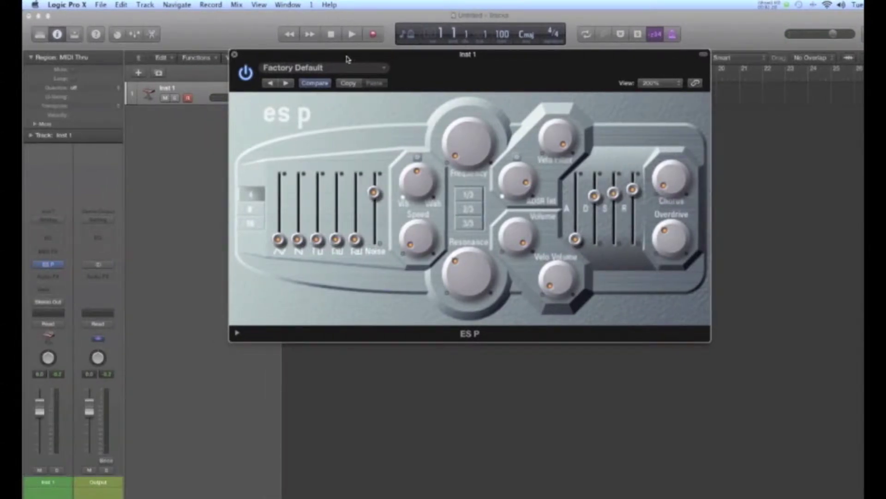
# Draw a C3 note at the start of bar 1 on Inst 1 with the Pencil Tool in the Piano Roll.
pyautogui.moveTo(289, 58); pyautogui.dragTo(640, 44)
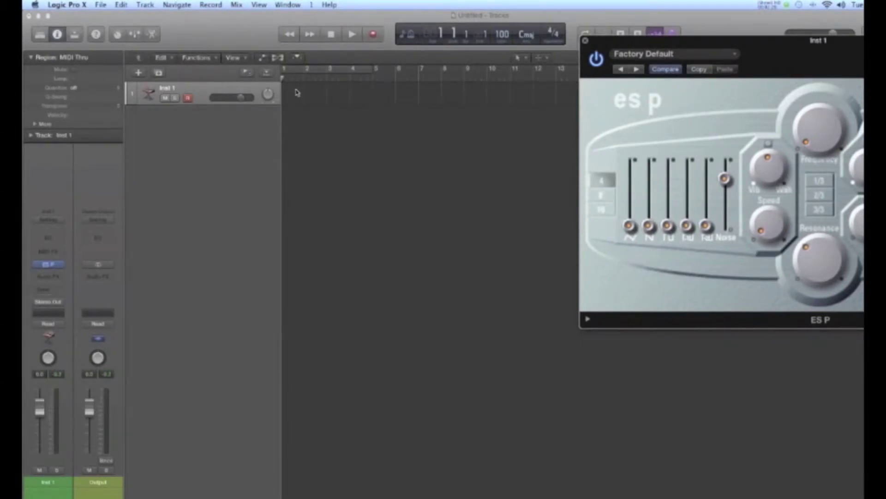
pyautogui.press('p')
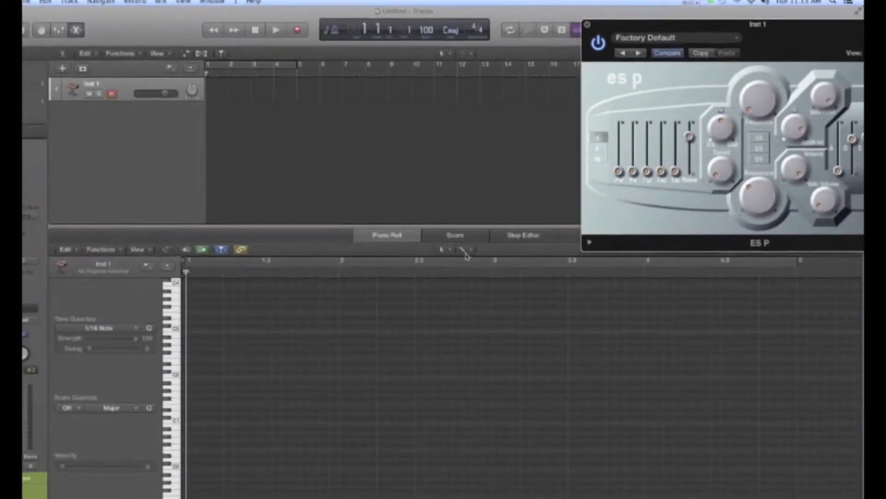
pyautogui.click(465, 256)
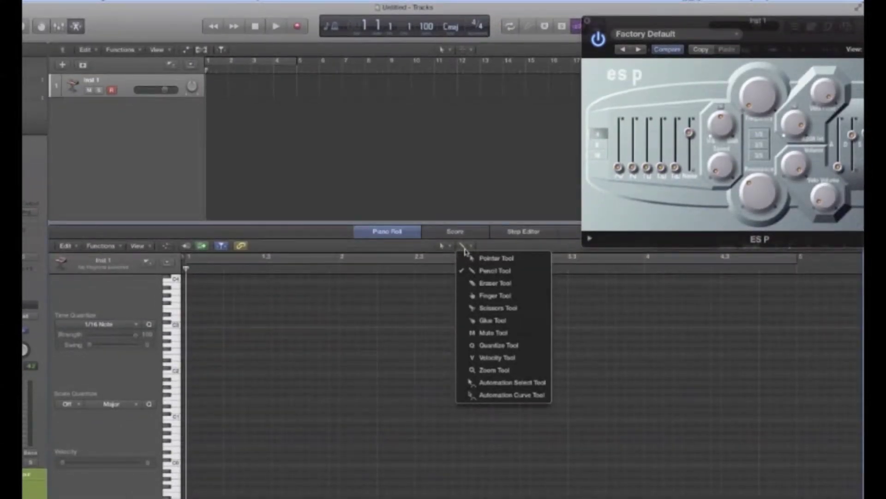
pyautogui.click(465, 250)
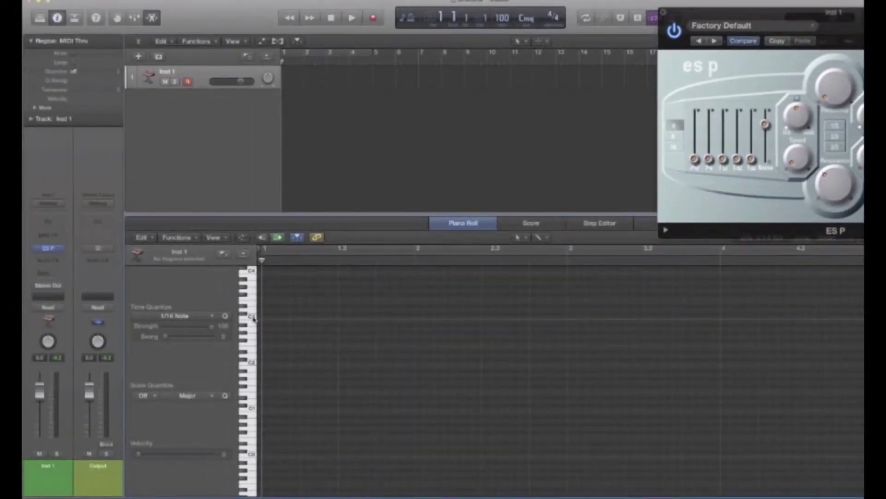
pyautogui.click(253, 318)
pyautogui.click(267, 318)
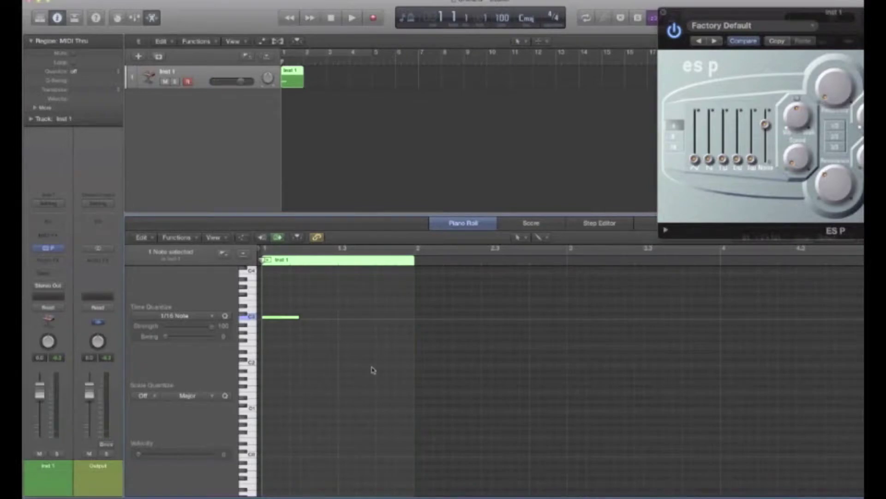
# Set the time quantize of the C3 note to 1/4 Note.
pyautogui.click(283, 303)
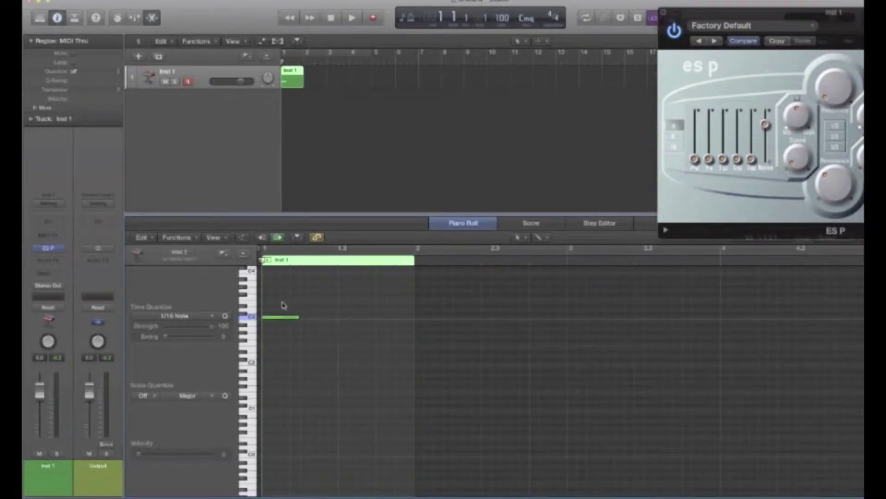
pyautogui.click(282, 317)
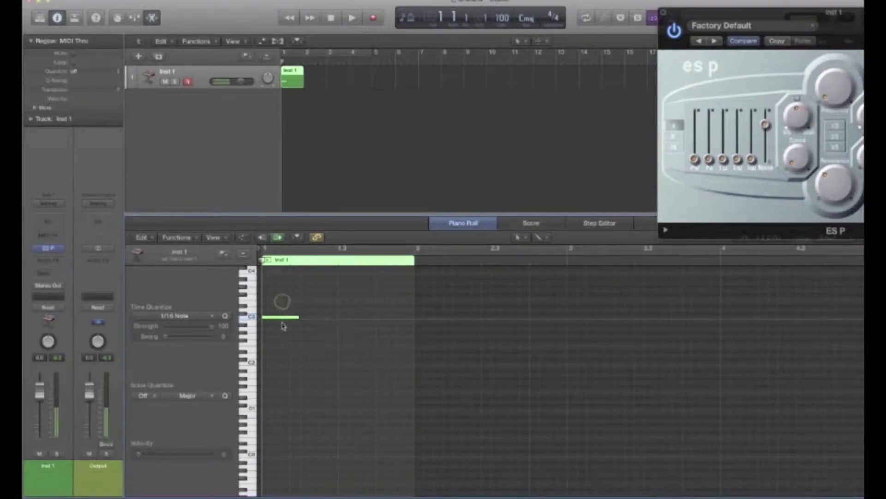
pyautogui.click(197, 317)
pyautogui.click(169, 360)
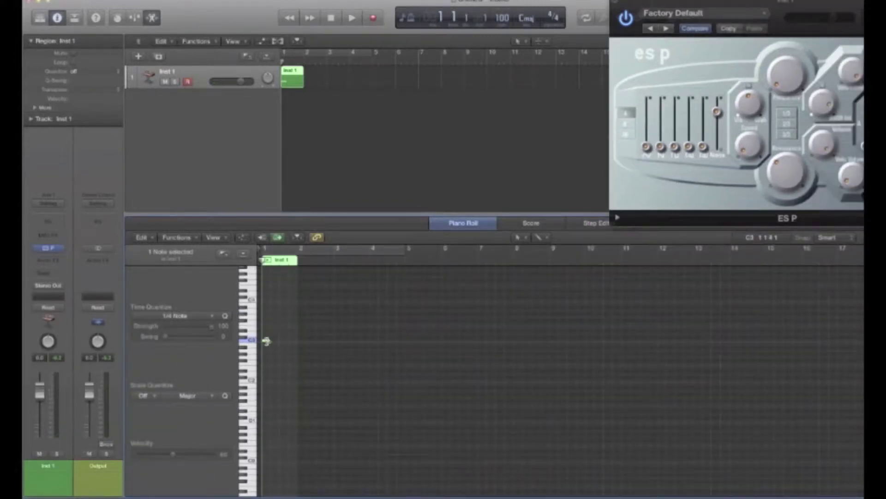
# Lengthen the C3 note to eight bars and extend the Inst 1 region to bar 9, closing the note editor.
pyautogui.moveTo(266, 339); pyautogui.dragTo(538, 353)
pyautogui.moveTo(483, 354); pyautogui.dragTo(493, 353)
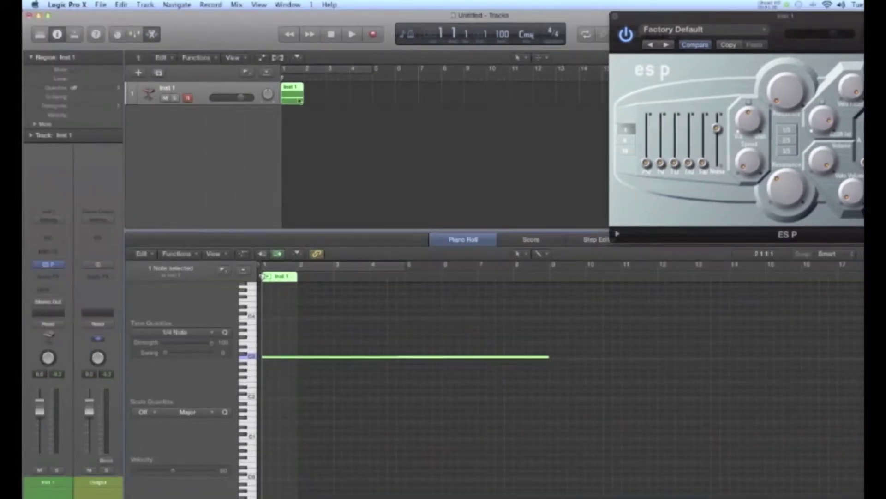
pyautogui.moveTo(298, 99); pyautogui.dragTo(463, 106)
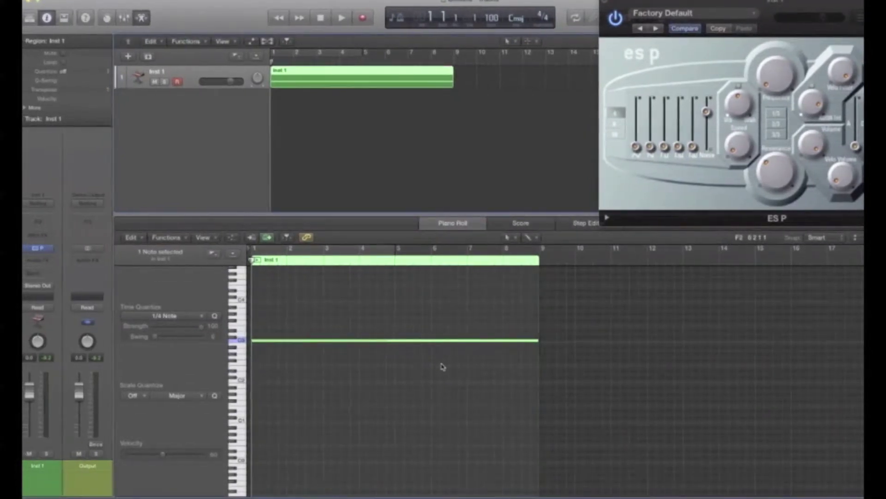
pyautogui.press('e')
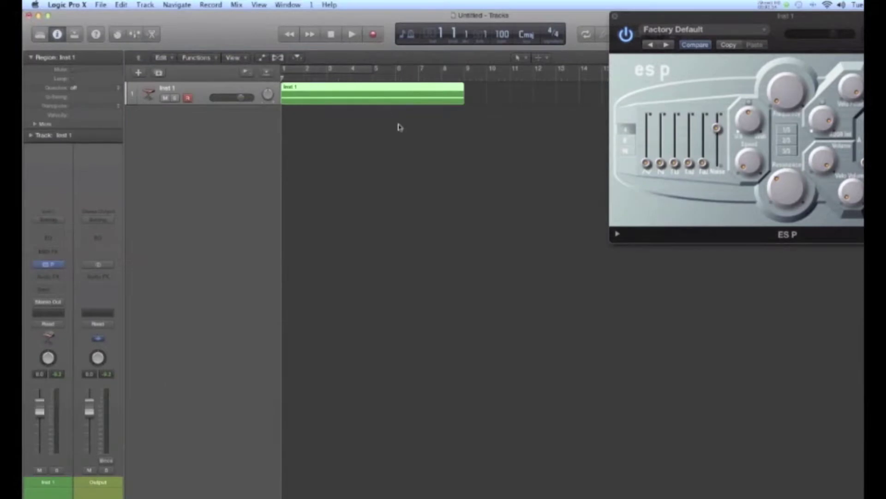
# Play back the start of the noise region and return the playhead to bar 1.
pyautogui.press('space')
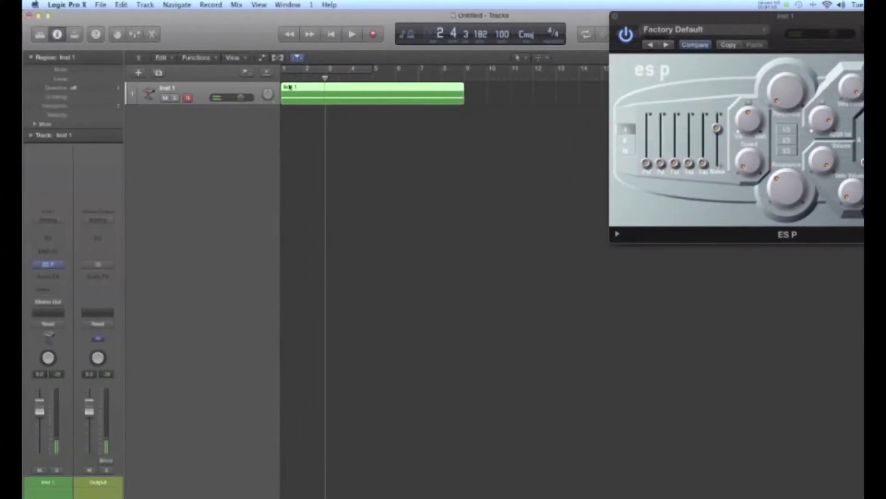
pyautogui.click(207, 78)
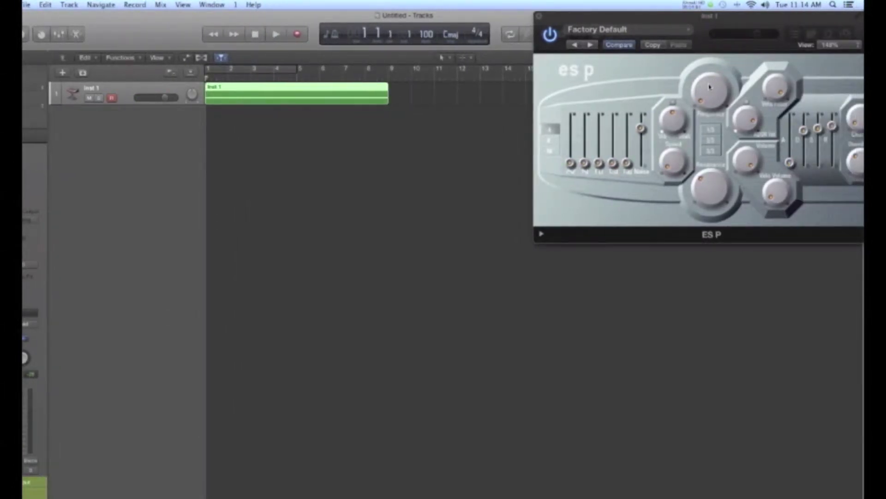
# Show track automation for Inst 1 and set its automation mode to Latch.
pyautogui.moveTo(691, 23); pyautogui.dragTo(636, 77)
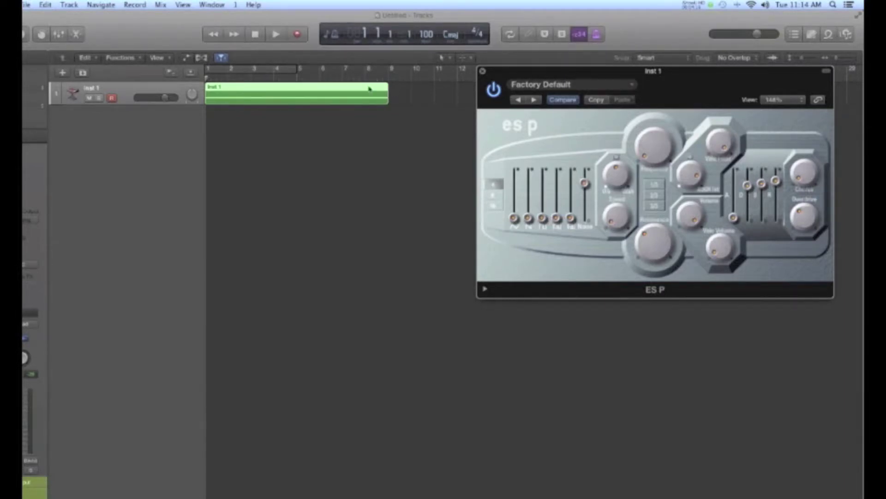
pyautogui.click(186, 58)
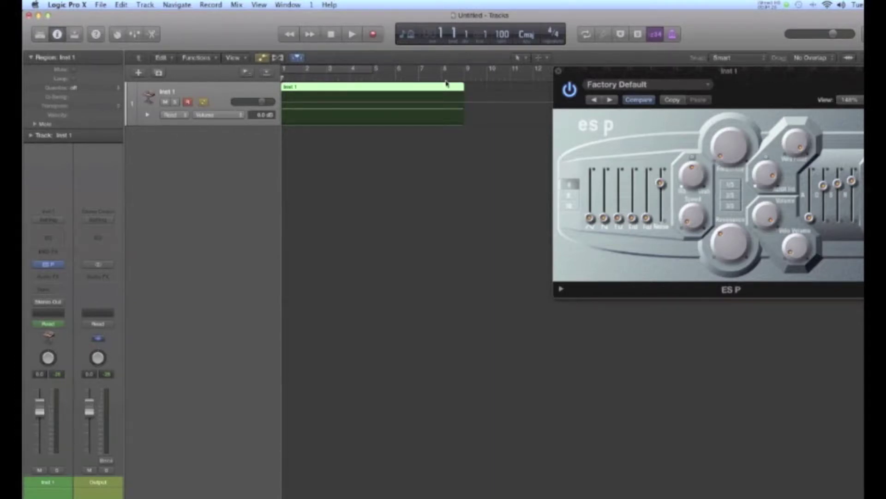
pyautogui.click(180, 116)
pyautogui.click(181, 135)
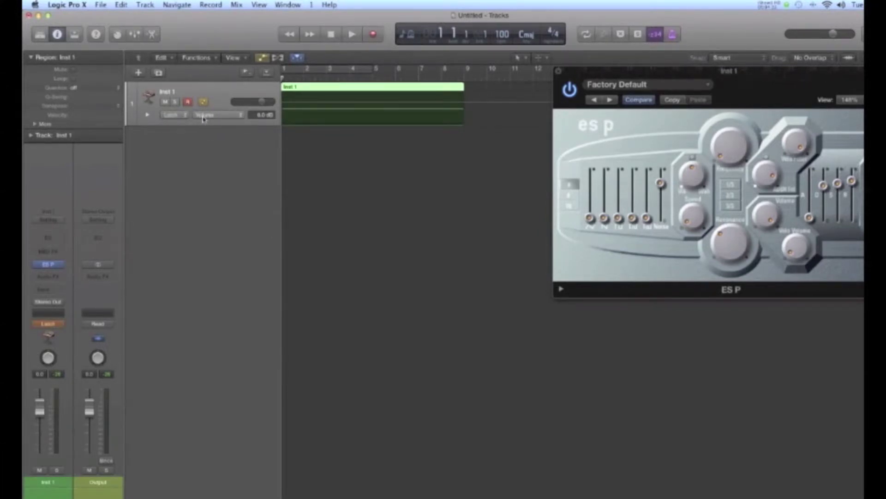
# Choose the ES P Cutoff as the automation parameter for the Inst 1 track.
pyautogui.click(235, 118)
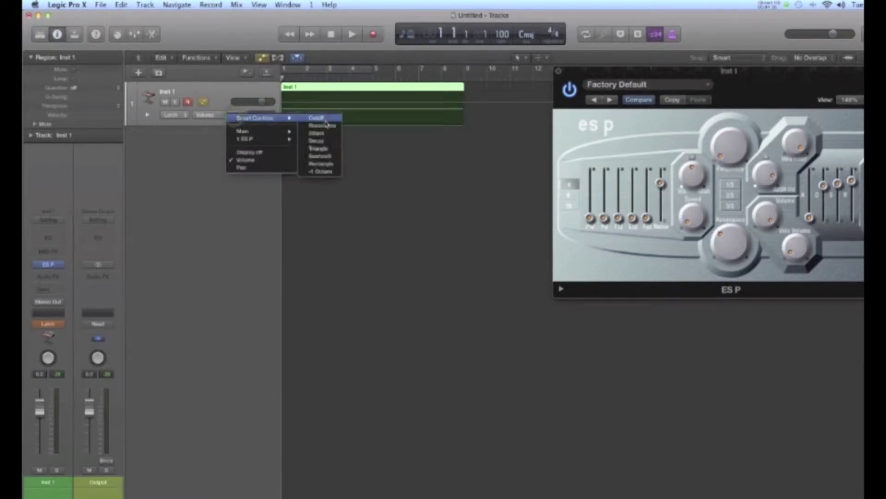
pyautogui.moveTo(273, 140)
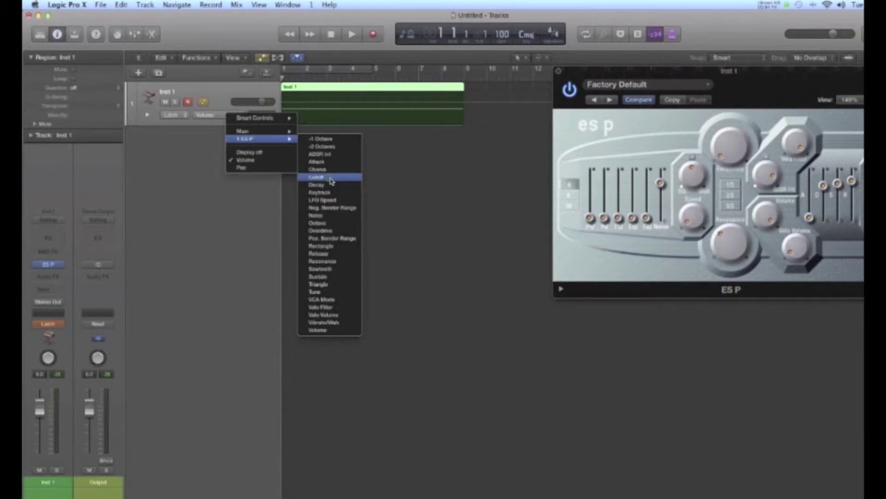
pyautogui.click(330, 178)
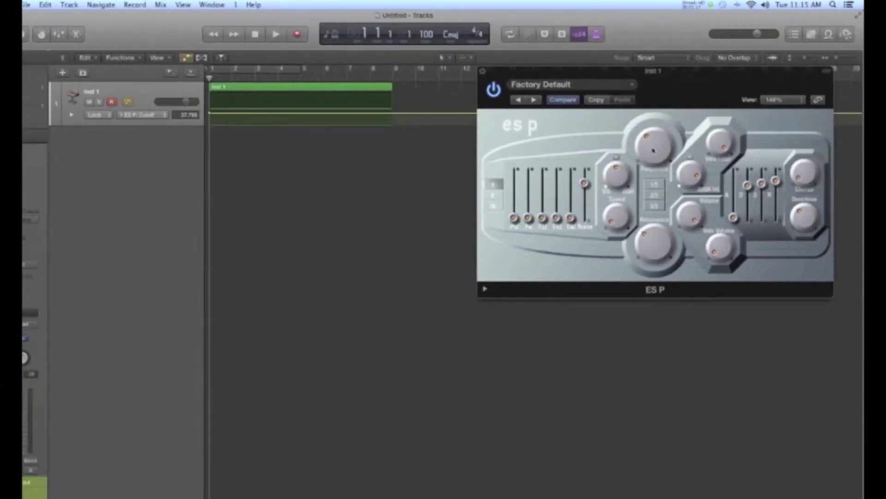
# Create a cutoff automation ramp rising steadily from a low value at bar 1 to a high value at bar 9.
pyautogui.moveTo(651, 151)
pyautogui.mouseDown()
pyautogui.moveTo(659, 177)
pyautogui.moveTo(655, 138)
pyautogui.moveTo(653, 171)
pyautogui.mouseUp()
pyautogui.moveTo(394, 119); pyautogui.dragTo(439, 97)
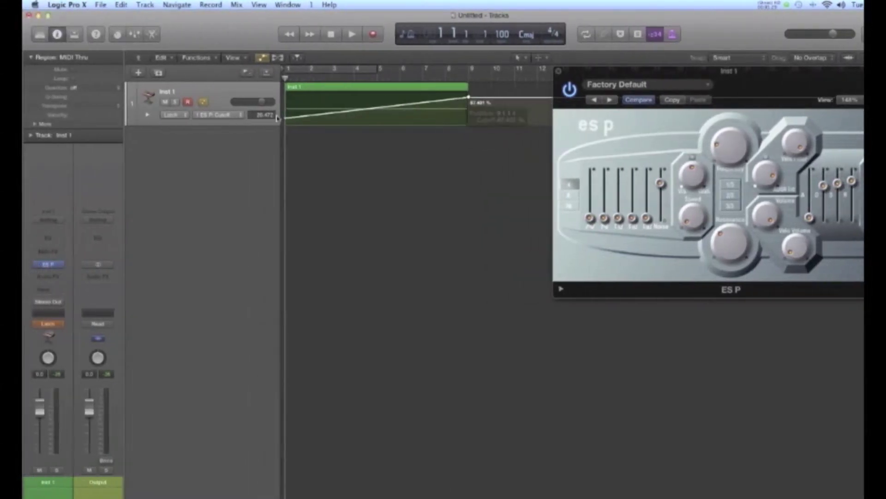
pyautogui.moveTo(284, 116); pyautogui.dragTo(285, 119)
# Play the region through the filter sweep while lowering the Inst 1 volume to -3.4 dB, stopping after bar 9.
pyautogui.press('space')
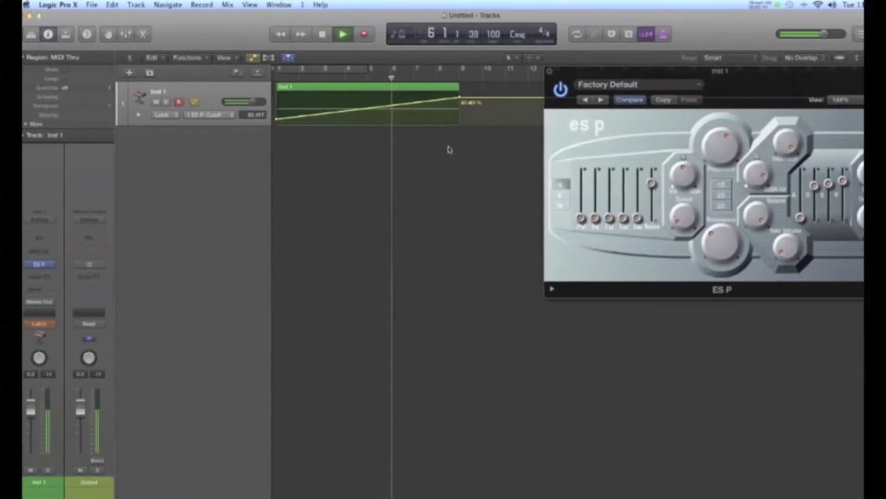
pyautogui.moveTo(40, 394); pyautogui.dragTo(40, 400)
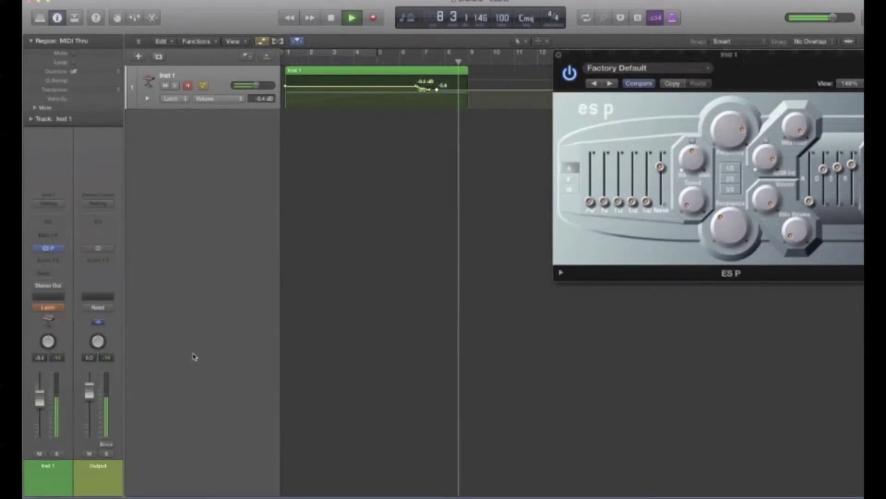
pyautogui.press('space')
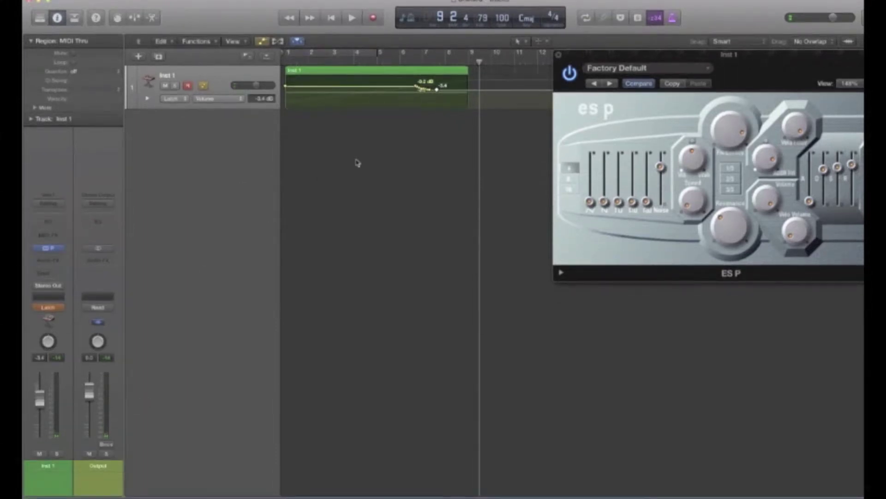
# Flatten the Inst 1 volume automation to a constant -1.8 dB and return the playhead to bar 1.
pyautogui.moveTo(437, 106); pyautogui.dragTo(285, 104)
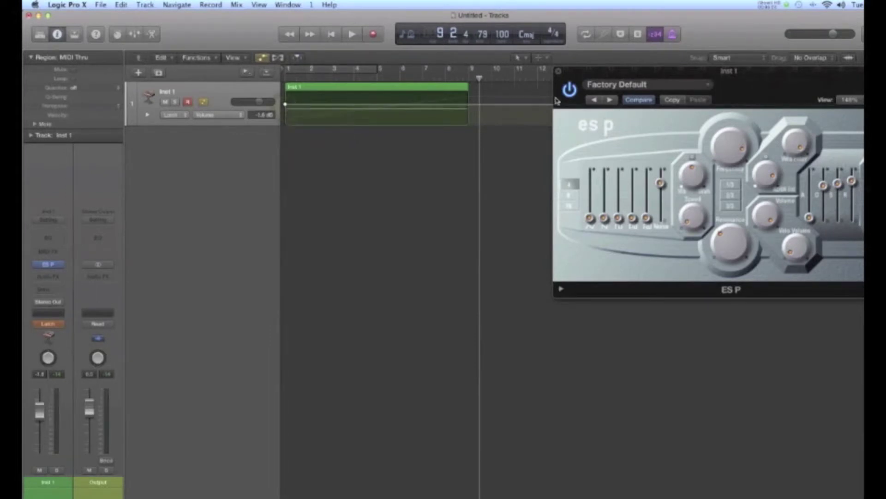
pyautogui.moveTo(479, 78); pyautogui.dragTo(285, 78)
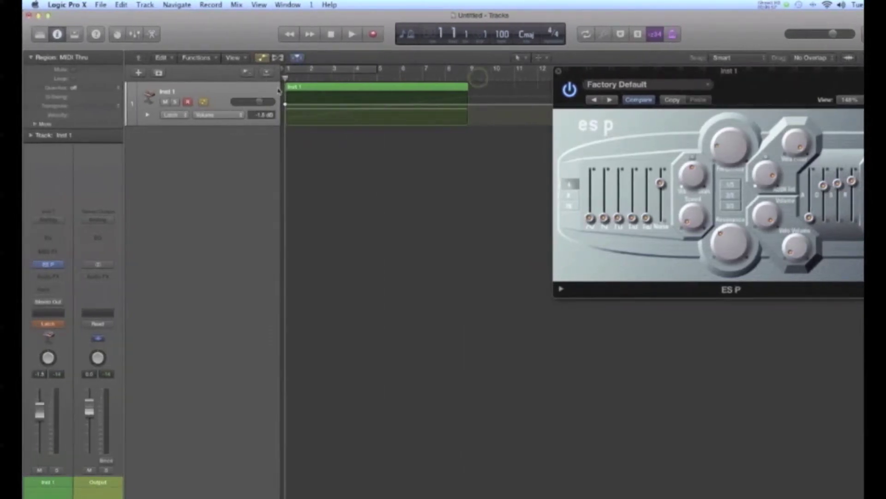
# Automate the Inst 1 pan to sweep steadily from hard left (-64) at bar 1 to hard right at bar 9, and briefly audition it.
pyautogui.click(224, 118)
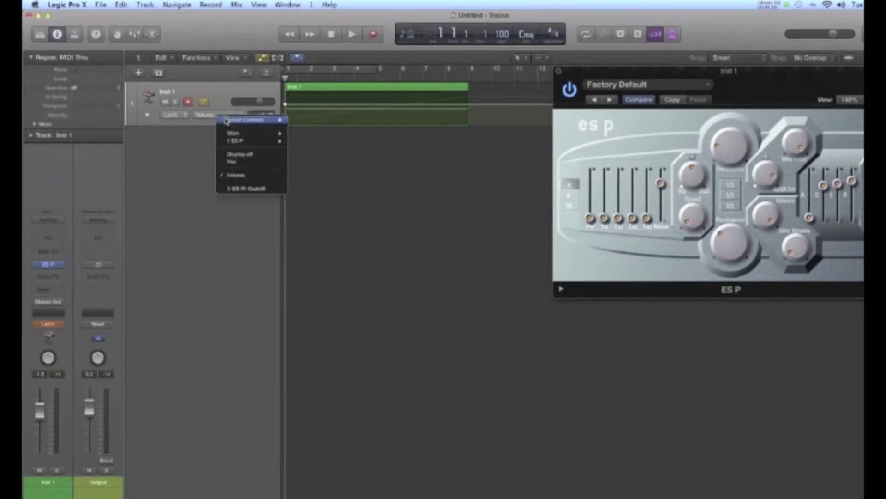
pyautogui.click(248, 164)
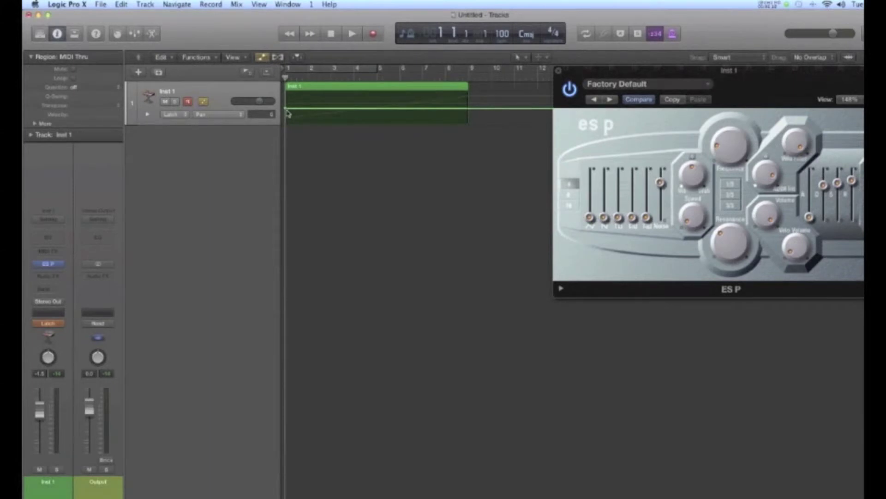
pyautogui.moveTo(470, 110); pyautogui.dragTo(463, 135)
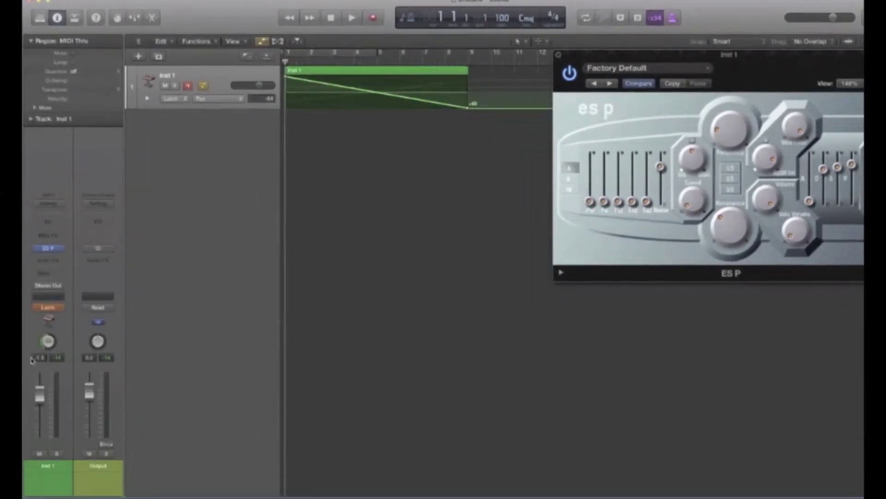
pyautogui.press('space')
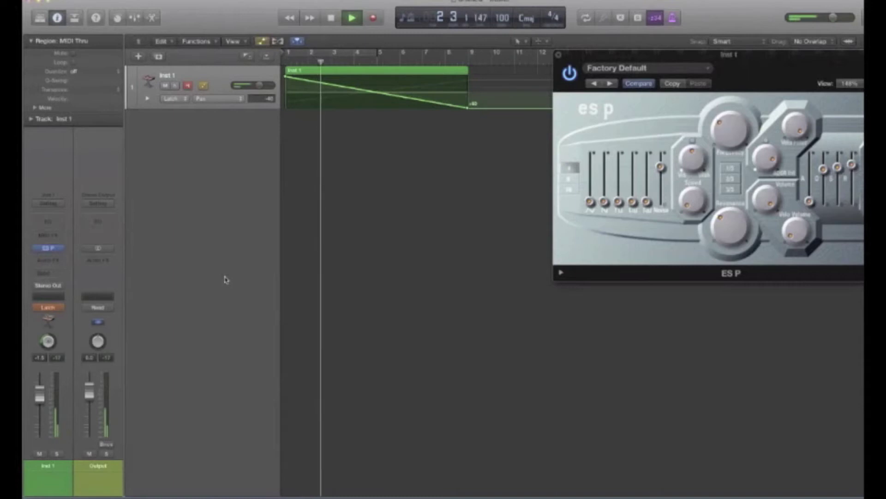
pyautogui.press('space')
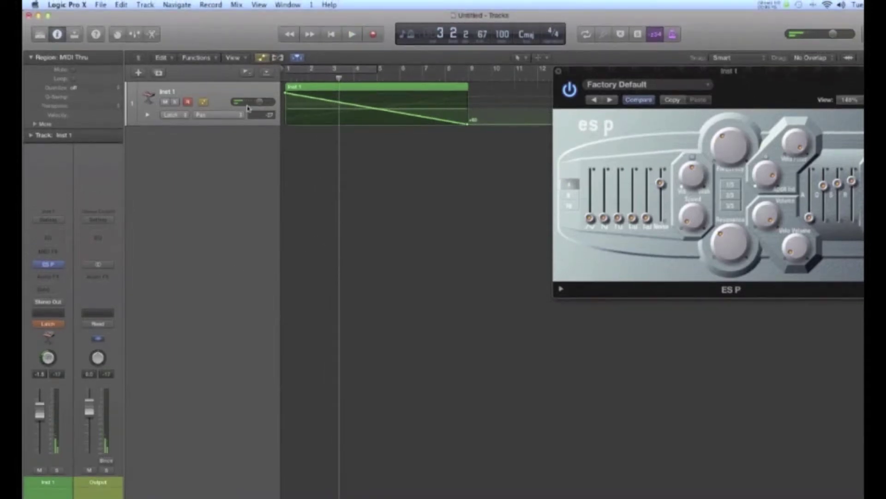
# Hide the track automation and close the ES P instrument window.
pyautogui.click(263, 58)
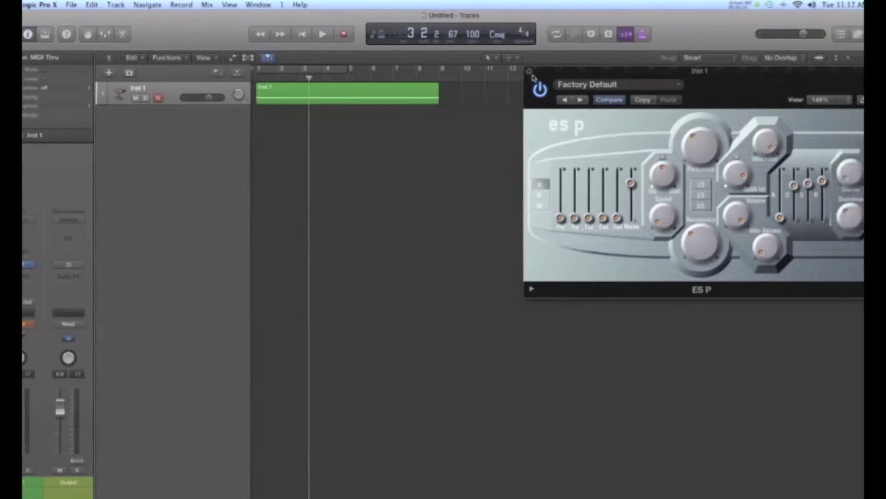
pyautogui.click(484, 72)
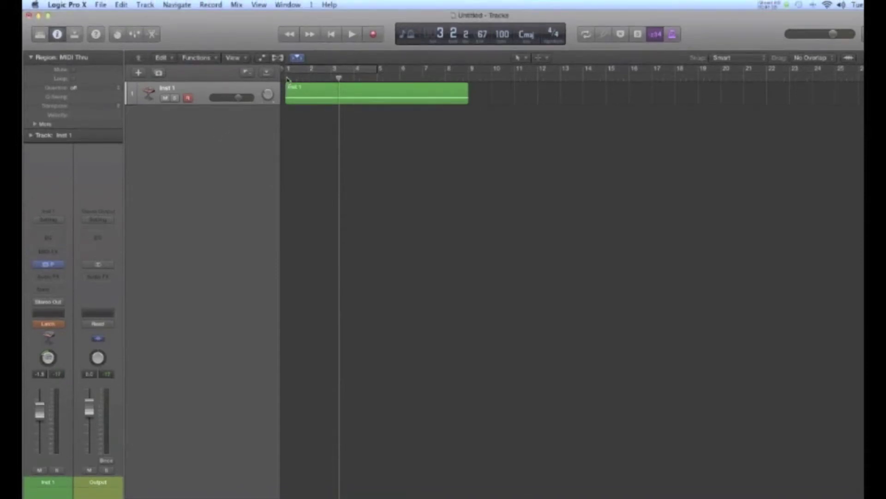
# Test playback from the middle of the Inst 1 region, starting at bar 4 and stopping around bar 5.
pyautogui.moveTo(339, 78); pyautogui.dragTo(354, 78)
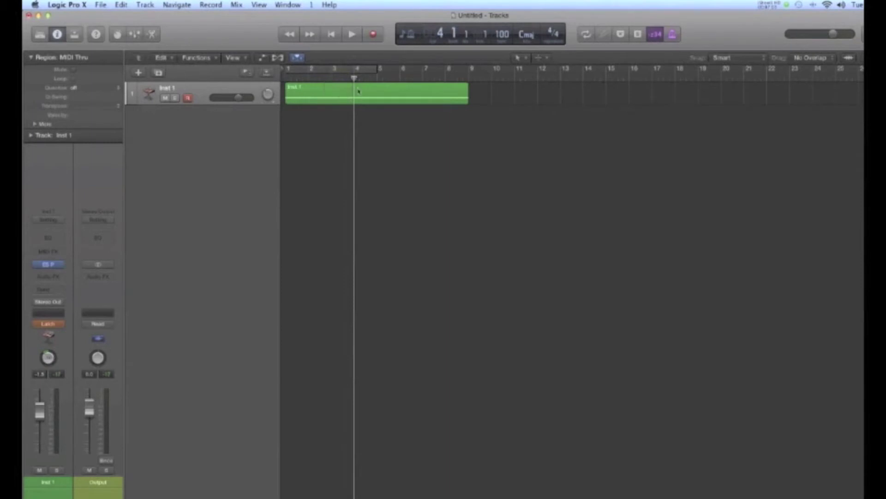
pyautogui.press('space')
pyautogui.press('space')
pyautogui.press('space')
pyautogui.press('space')
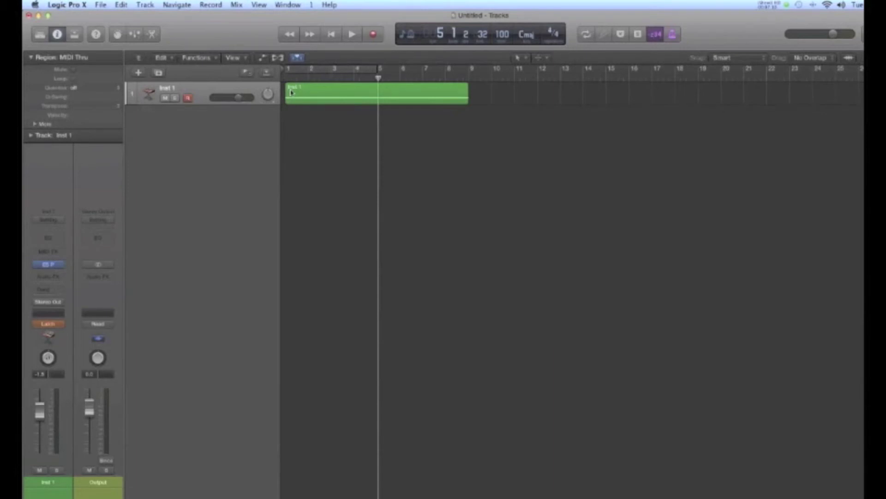
# Enable chasing of Notes in the project's MIDI Chase settings and close the settings window.
pyautogui.click(101, 6)
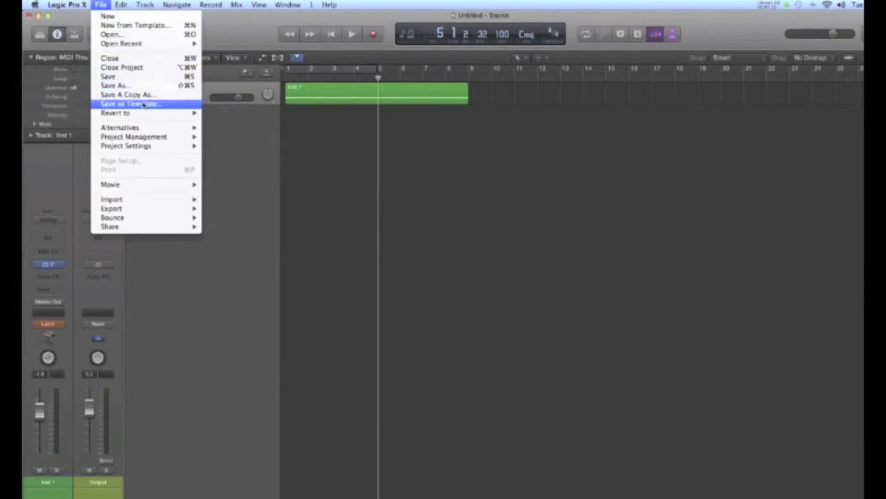
pyautogui.moveTo(156, 147)
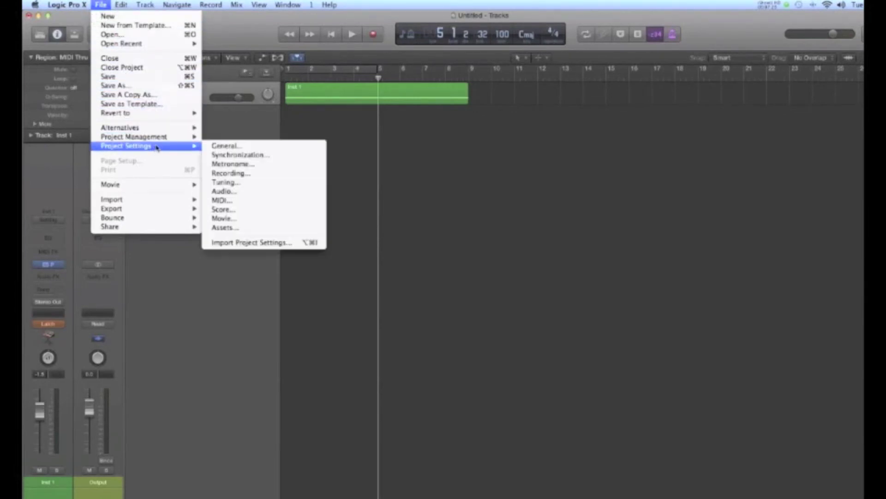
pyautogui.click(252, 202)
pyautogui.moveTo(206, 214); pyautogui.dragTo(343, 174)
pyautogui.click(450, 223)
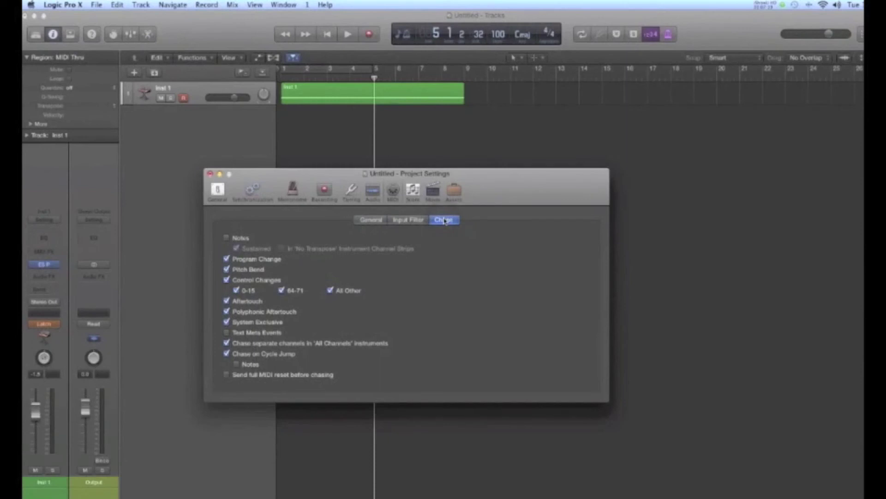
pyautogui.click(227, 238)
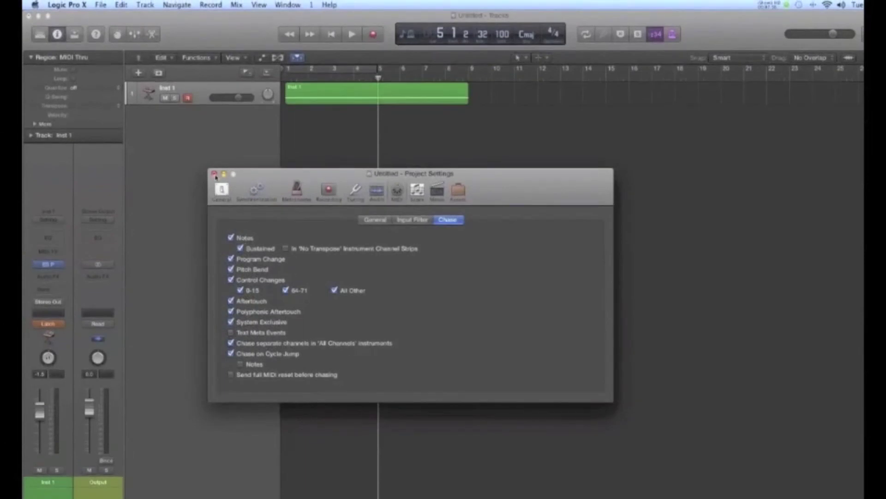
pyautogui.click(214, 174)
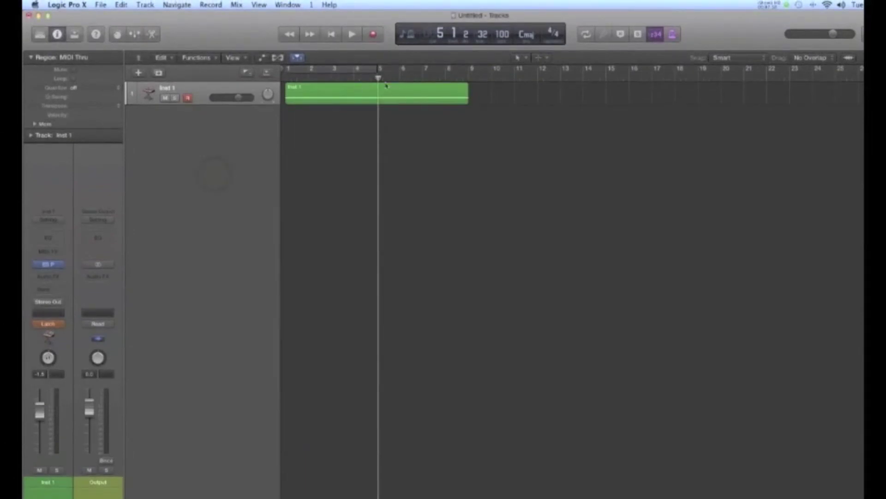
# Play the Inst 1 region from bar 5 to check the chased note, stopping in bar 7.
pyautogui.moveTo(379, 81)
pyautogui.mouseDown()
pyautogui.moveTo(358, 79)
pyautogui.moveTo(377, 78)
pyautogui.mouseUp()
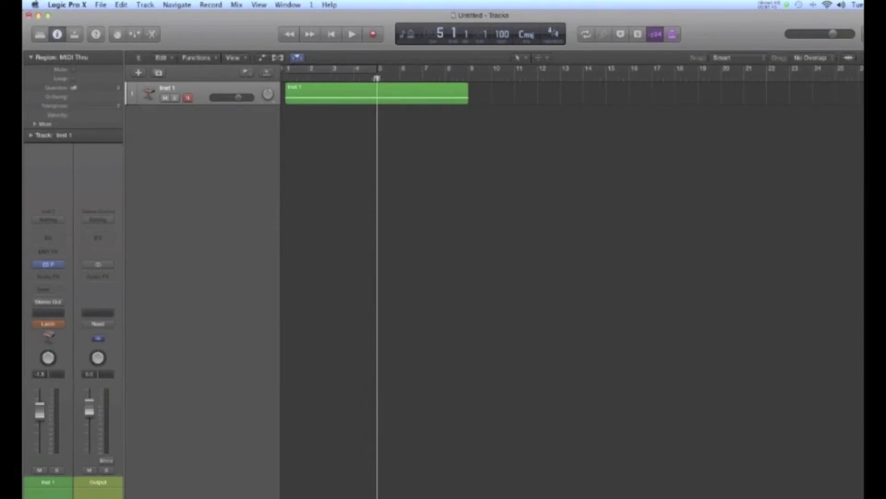
pyautogui.press('space')
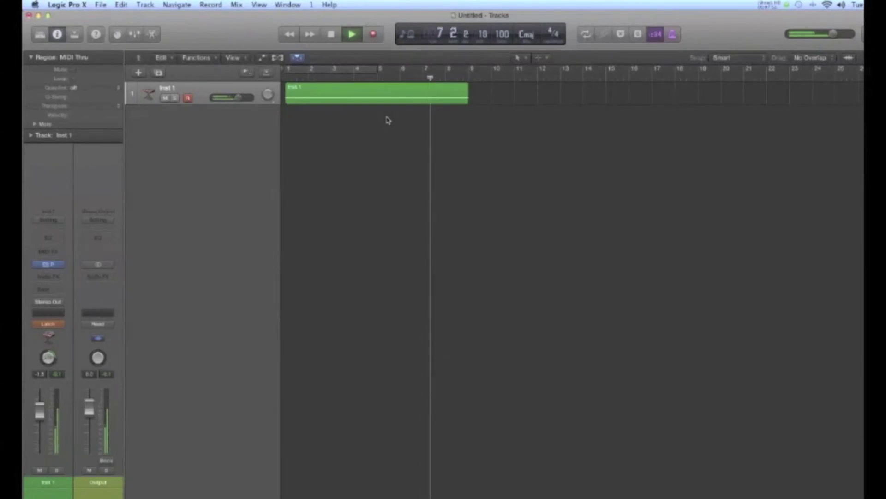
pyautogui.press('space')
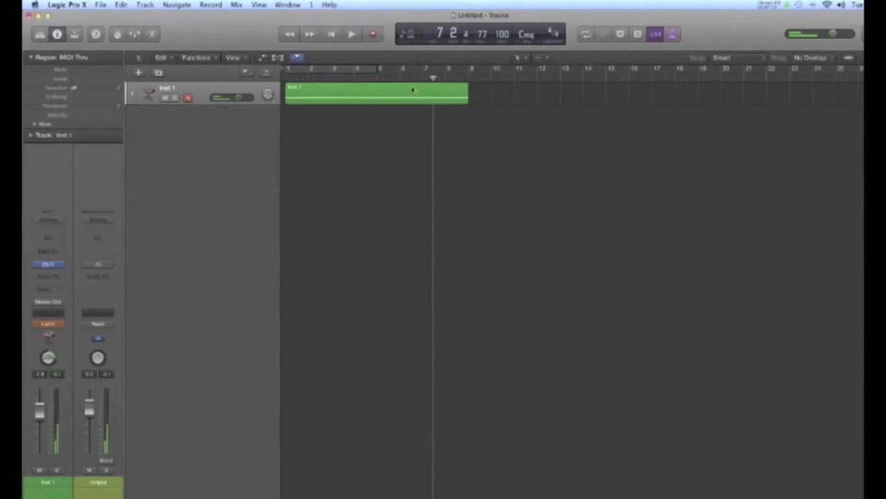
# Move the playhead back to around bar 4 within the Inst 1 region.
pyautogui.press(',')
pyautogui.press(',')
pyautogui.press(',')
pyautogui.press(',')
pyautogui.press(',')
pyautogui.press(',')
pyautogui.press(',')
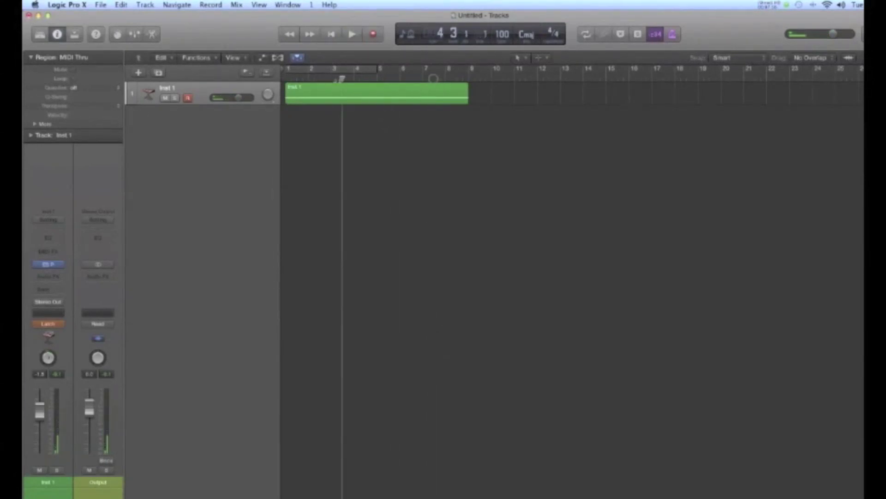